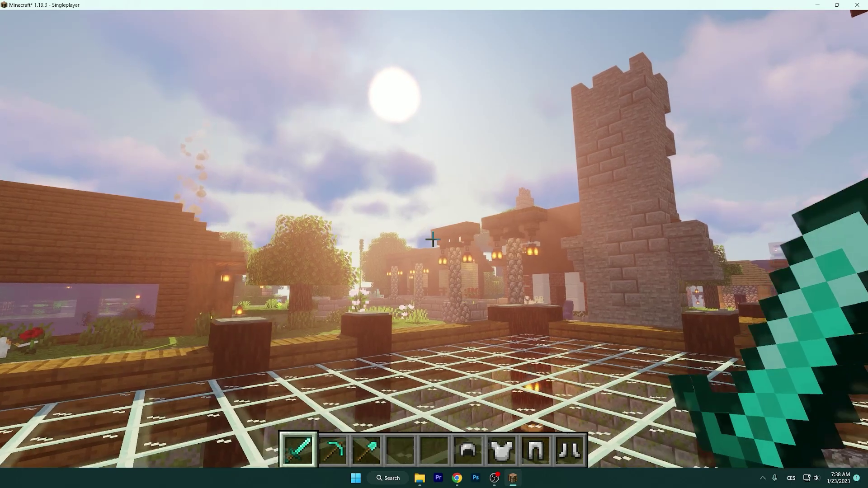
- Walk back from the stone tower to view the glass floor, then pause into Options
{"action": "key", "text": "w"}
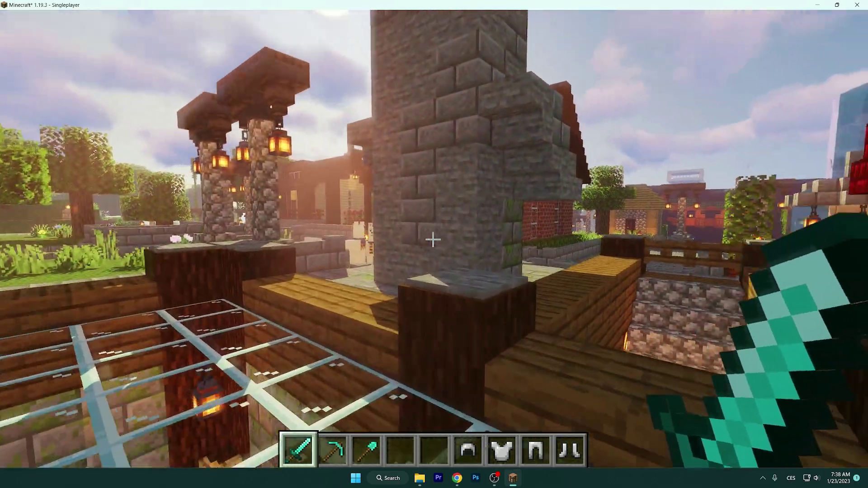
{"action": "key", "text": "s"}
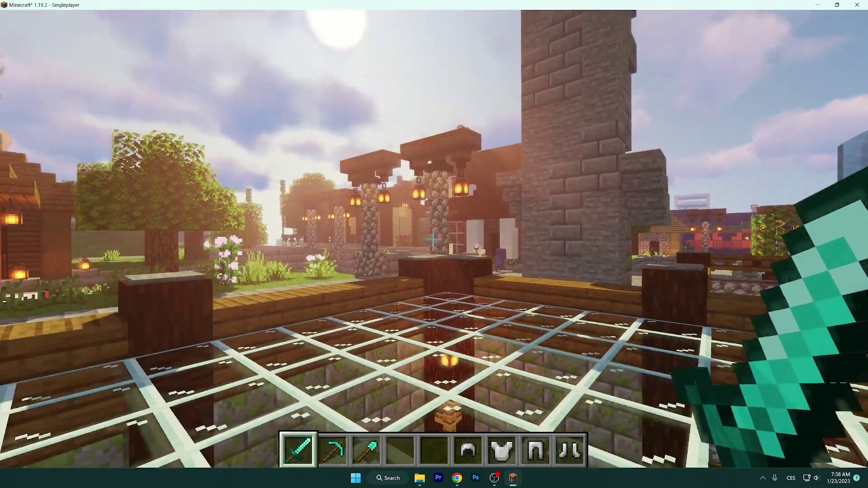
{"action": "key", "text": "s"}
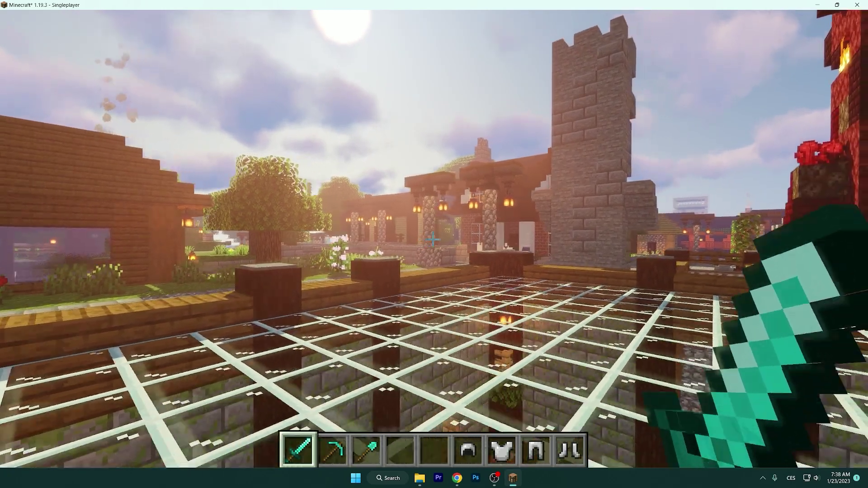
{"action": "key", "text": "s"}
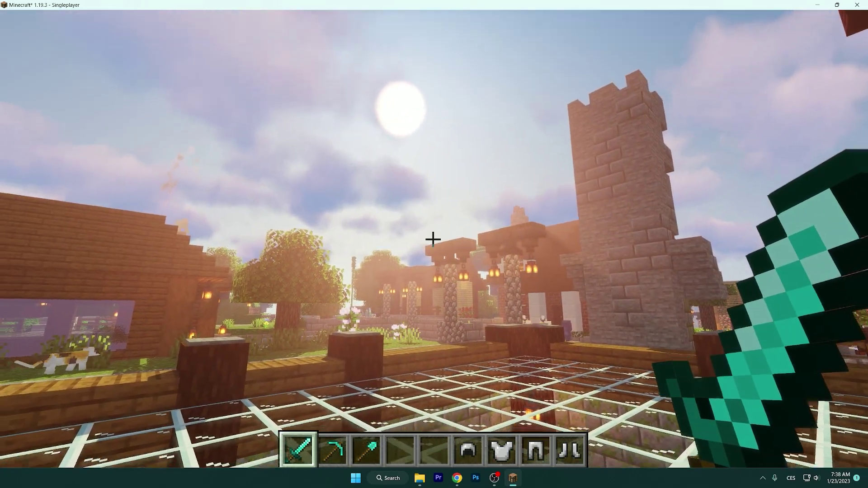
{"action": "key", "text": "a"}
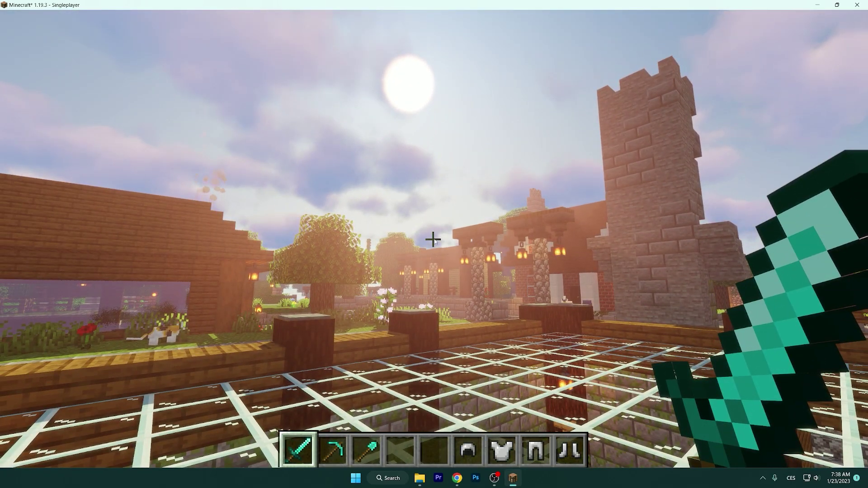
{"action": "key", "text": "Escape"}
{"action": "left_click", "coordinate": [398, 277]}
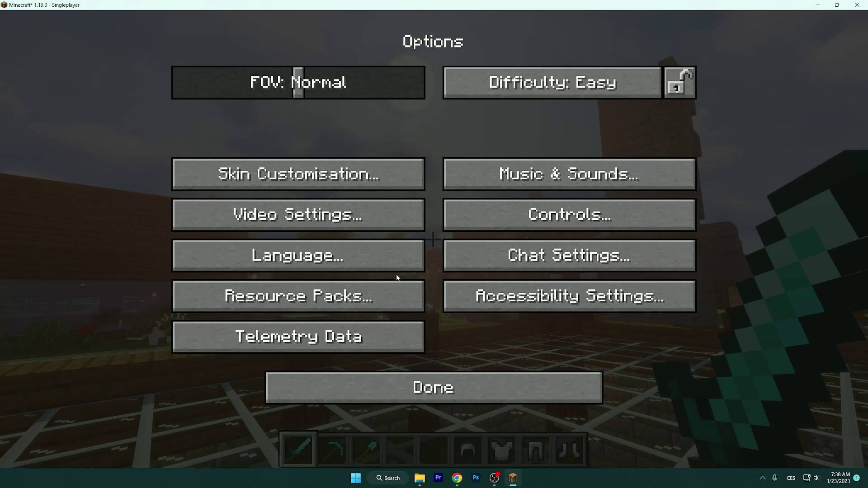
- Set Fast graphics, render distance 10, simulation distance 8, Dynamic Lights off, Entity Shadows on
{"action": "left_click", "coordinate": [353, 227]}
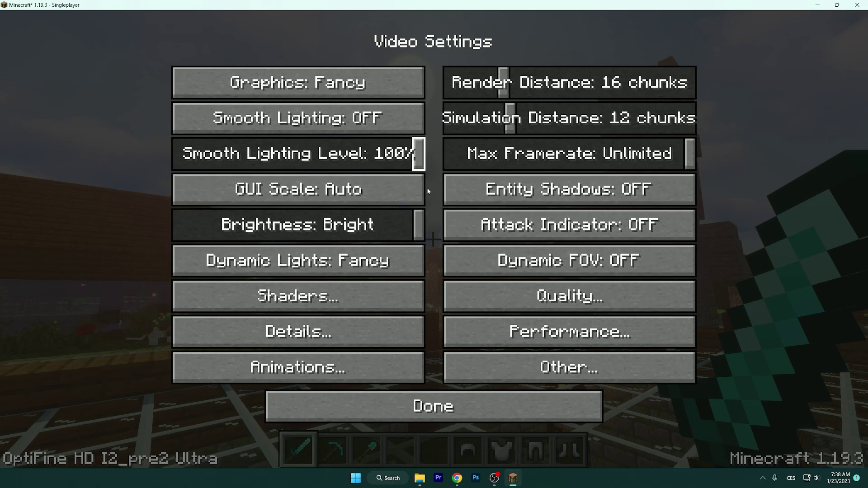
{"action": "mouse_move", "coordinate": [335, 91]}
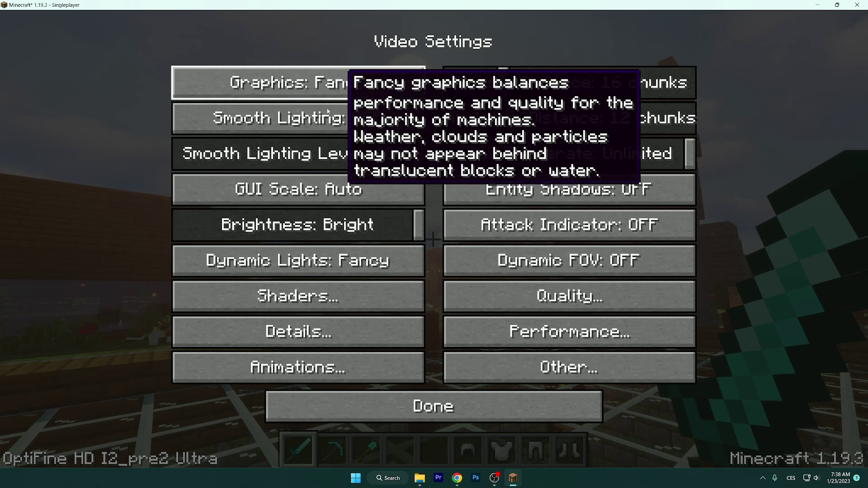
{"action": "left_click", "coordinate": [305, 85]}
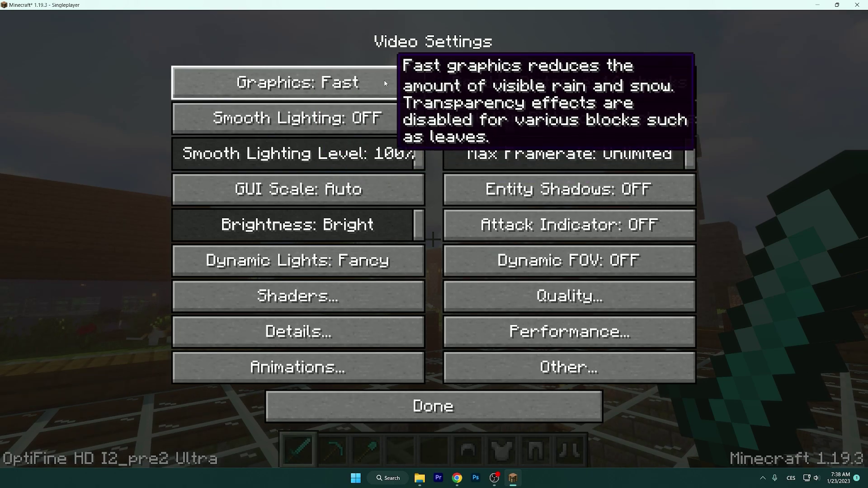
{"action": "left_click", "coordinate": [495, 87]}
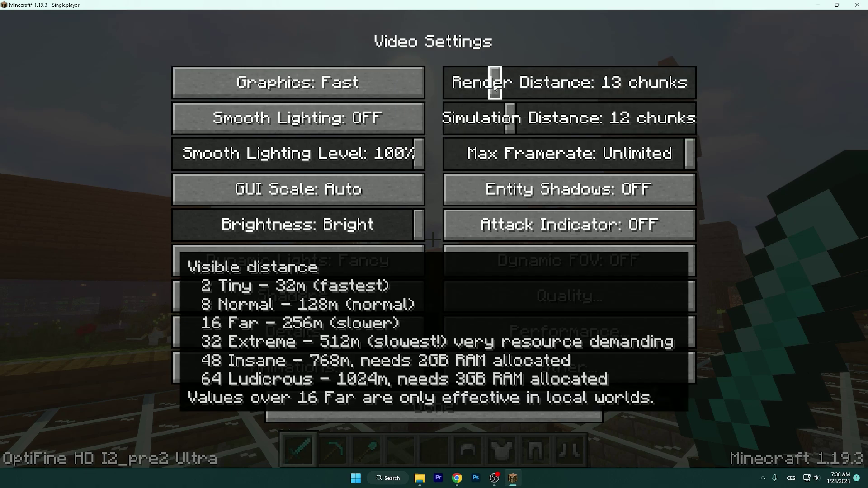
{"action": "left_click_drag", "start_coordinate": [495, 88], "coordinate": [481, 87]}
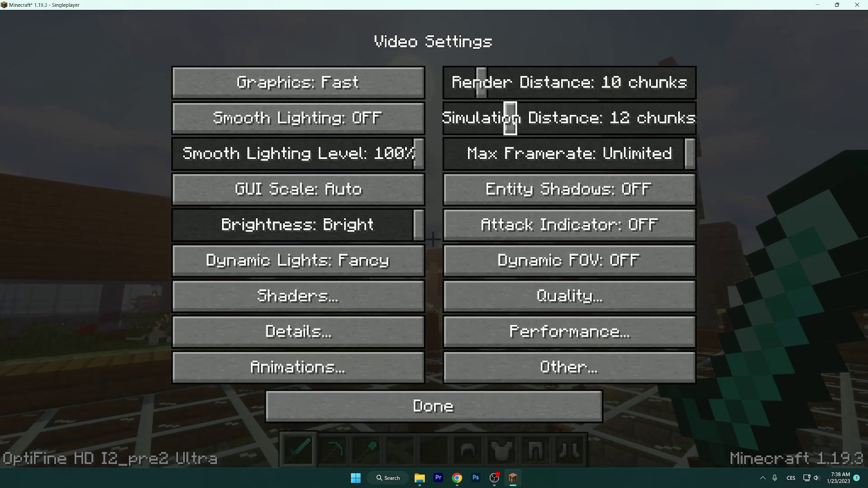
{"action": "left_click_drag", "start_coordinate": [514, 122], "coordinate": [480, 122]}
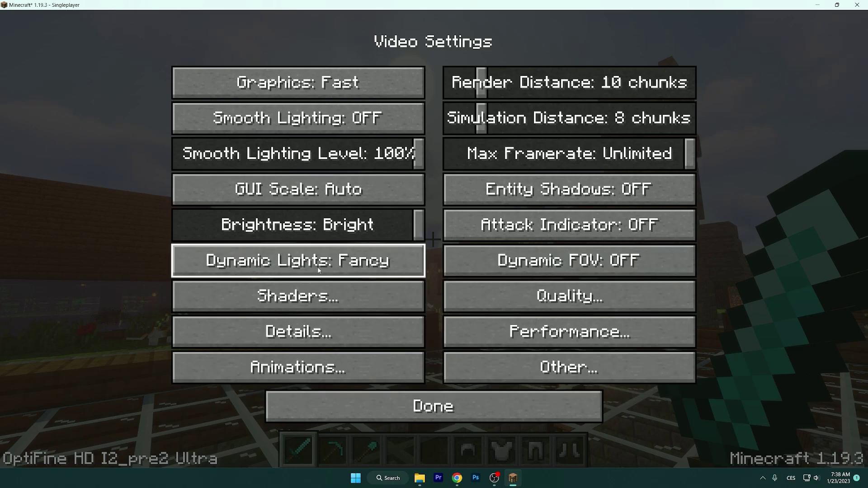
{"action": "left_click", "coordinate": [345, 261]}
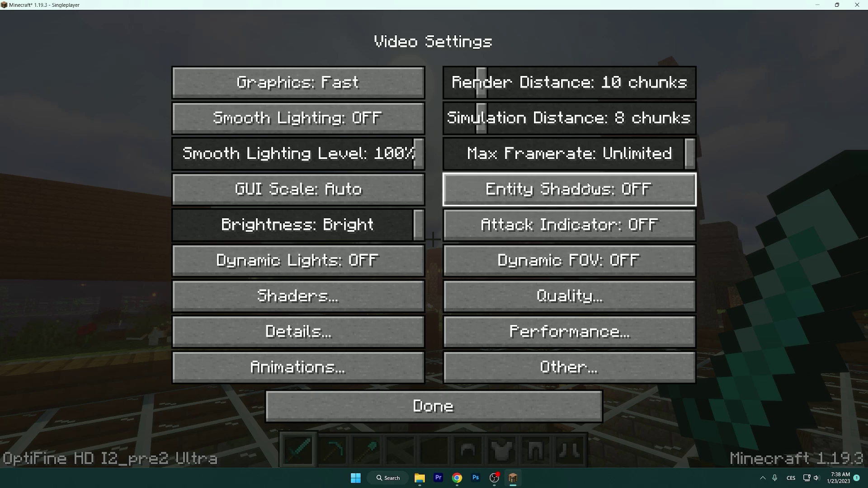
{"action": "left_click", "coordinate": [650, 193]}
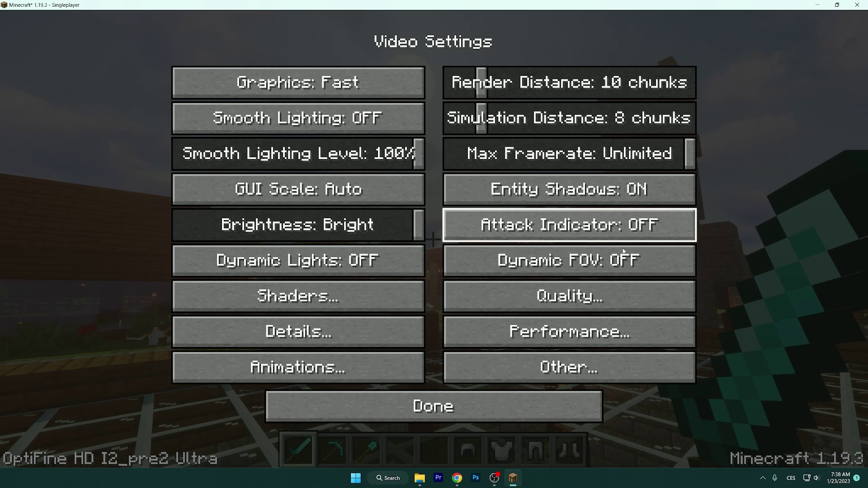
{"action": "left_click", "coordinate": [566, 306]}
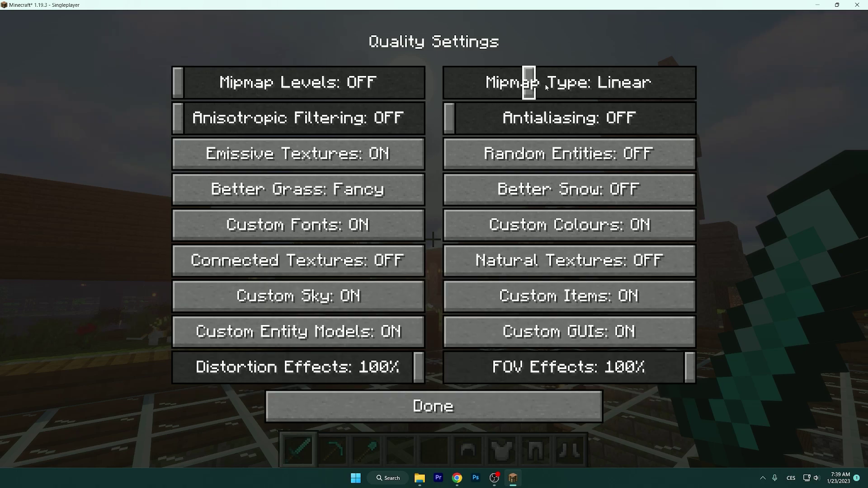
- Set Mipmap Type to Nearest, Emissive Textures off and Better Grass to Fast
{"action": "left_click_drag", "start_coordinate": [541, 83], "coordinate": [451, 84]}
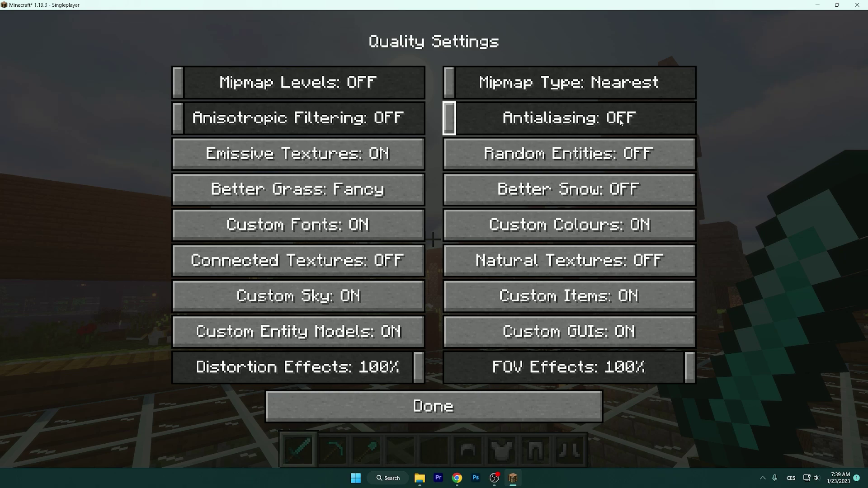
{"action": "left_click", "coordinate": [311, 169]}
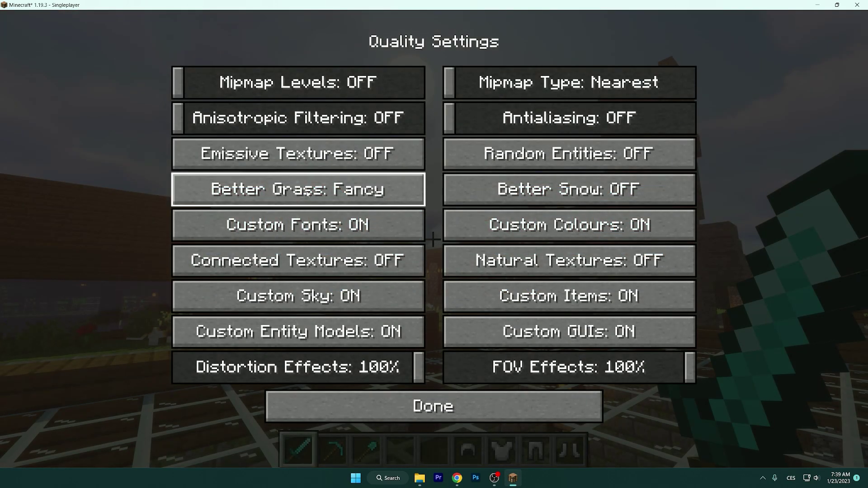
{"action": "left_click", "coordinate": [308, 191]}
{"action": "left_click", "coordinate": [308, 186]}
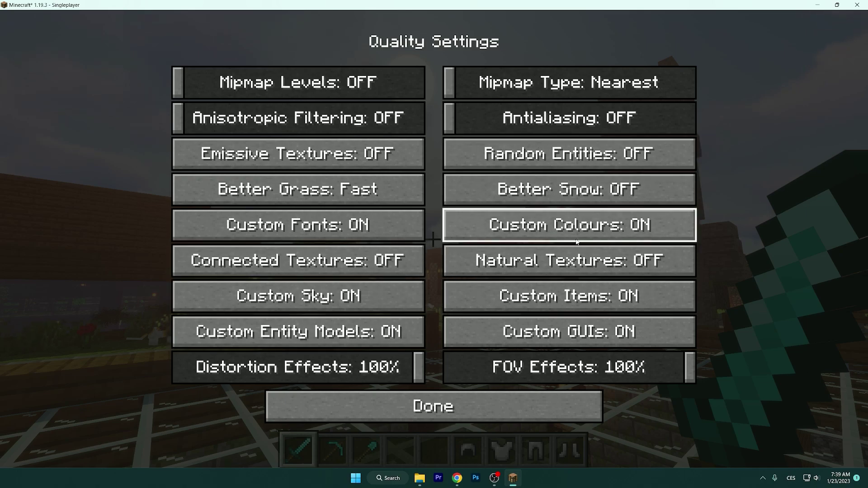
{"action": "left_click", "coordinate": [461, 417]}
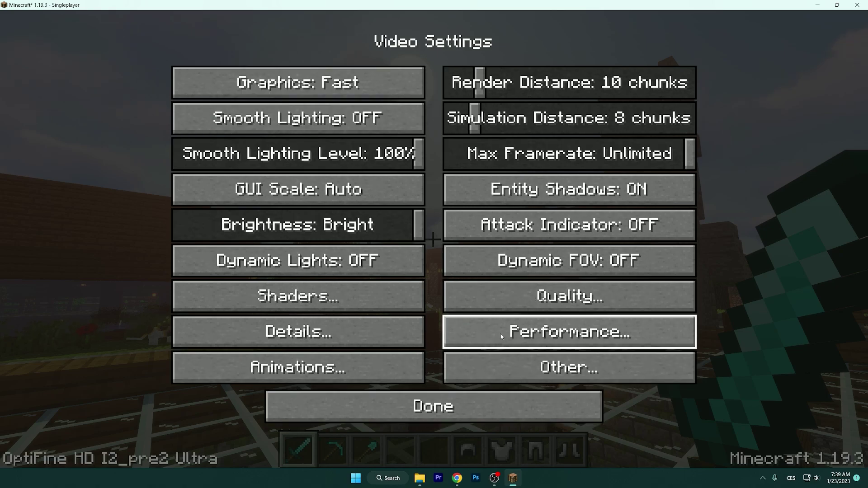
- Turn on Fast Render and Smooth FPS and set Chunk Builder to Threaded
{"action": "left_click", "coordinate": [501, 336]}
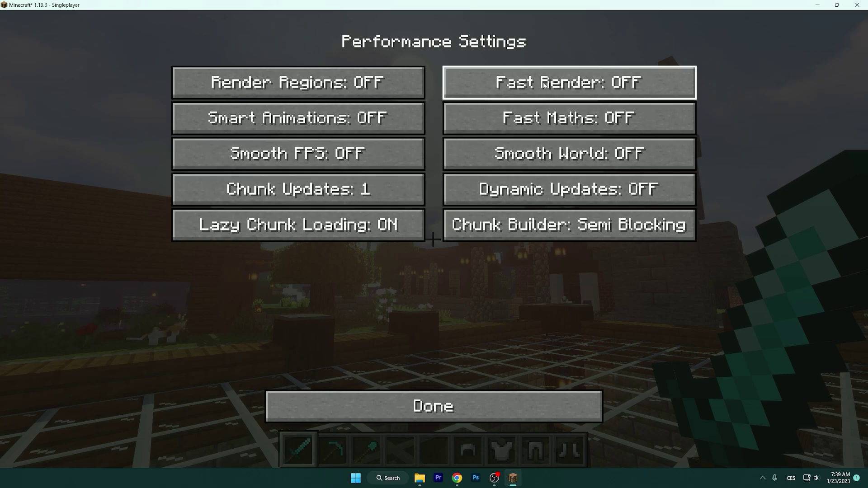
{"action": "left_click", "coordinate": [544, 86]}
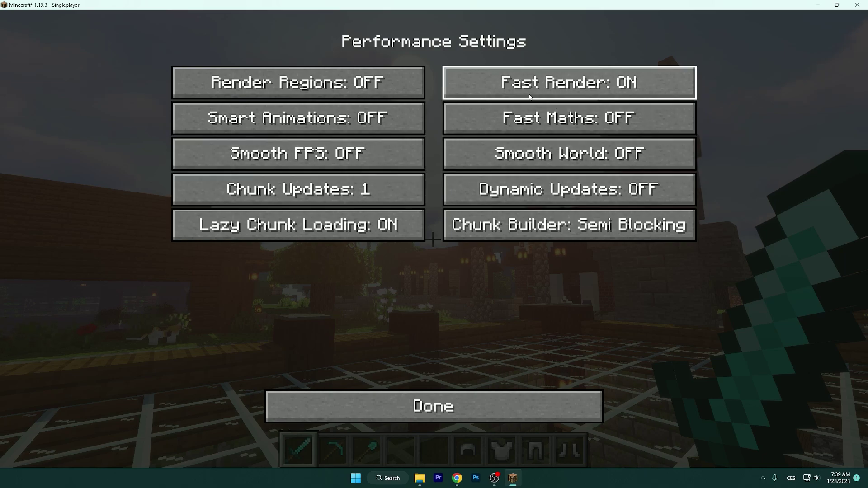
{"action": "left_click", "coordinate": [302, 165]}
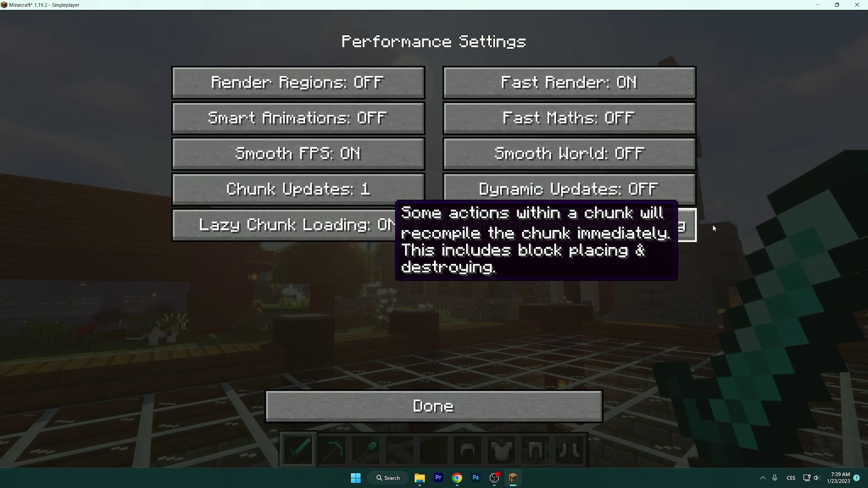
{"action": "left_click", "coordinate": [497, 228]}
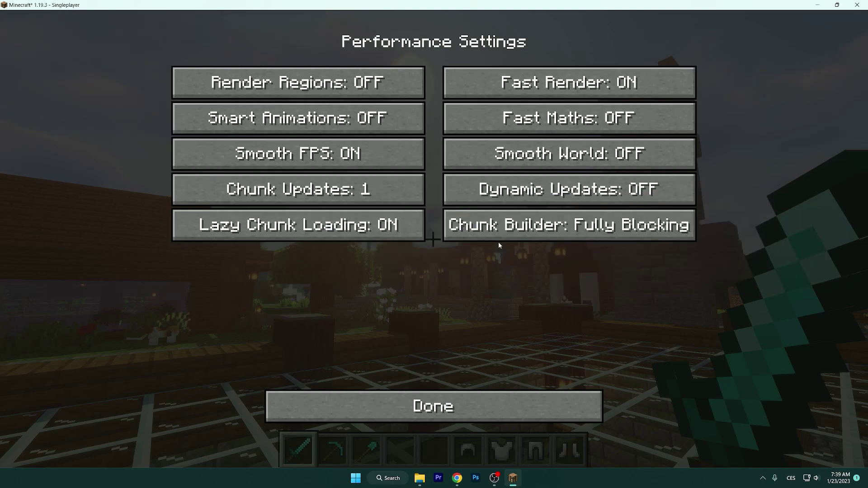
{"action": "left_click", "coordinate": [502, 229]}
{"action": "left_click", "coordinate": [502, 229]}
{"action": "left_click", "coordinate": [502, 228]}
{"action": "left_click", "coordinate": [502, 229]}
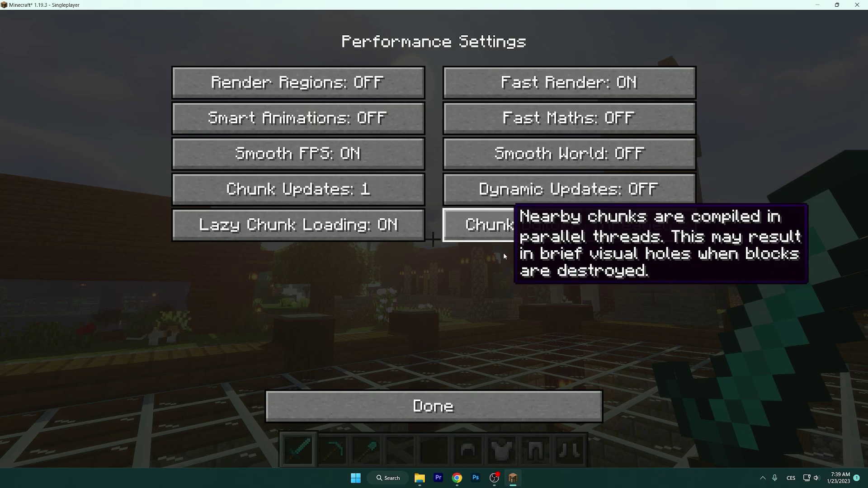
{"action": "left_click", "coordinate": [390, 407]}
- Turn on Debug Profiler and Advanced Tooltips in Other Settings, then return to Video Settings
{"action": "left_click", "coordinate": [543, 372]}
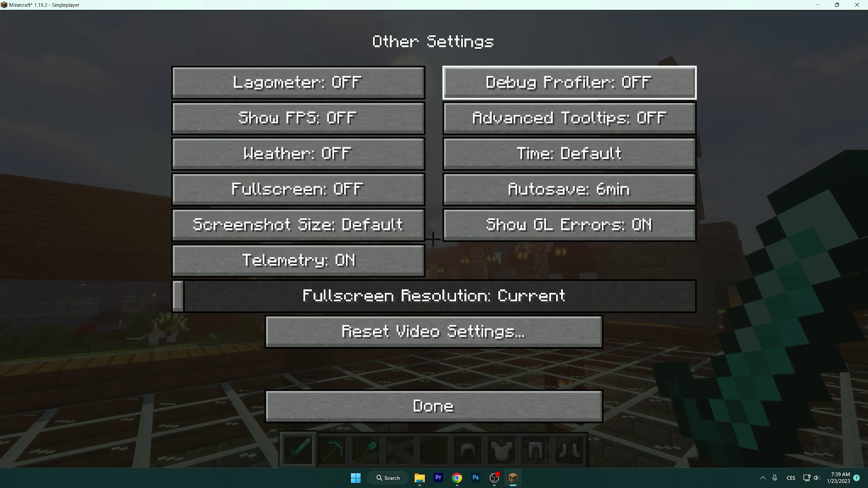
{"action": "left_click", "coordinate": [661, 81]}
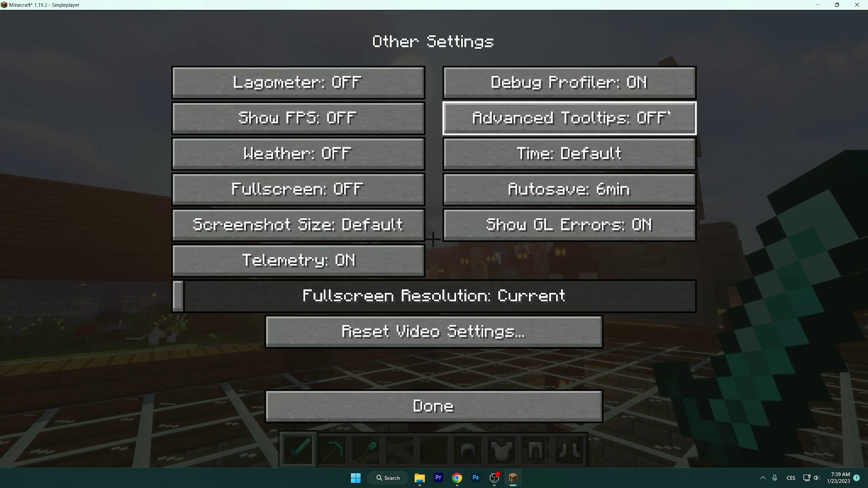
{"action": "left_click", "coordinate": [632, 120]}
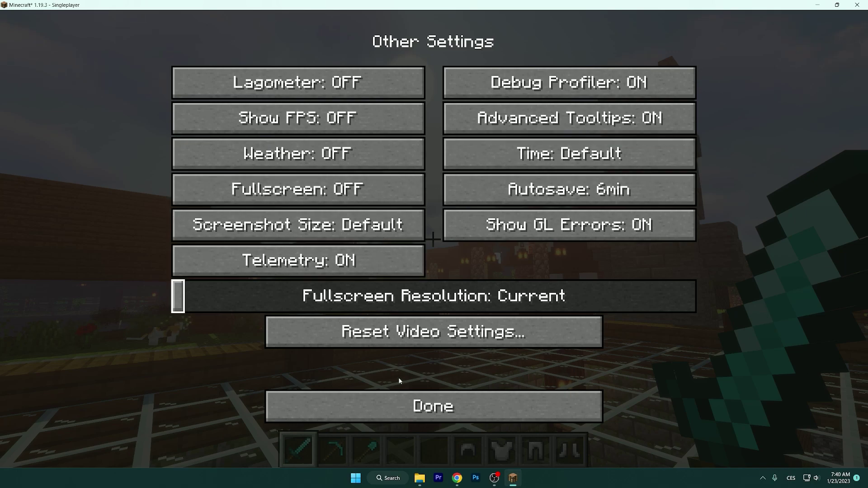
{"action": "left_click", "coordinate": [402, 406]}
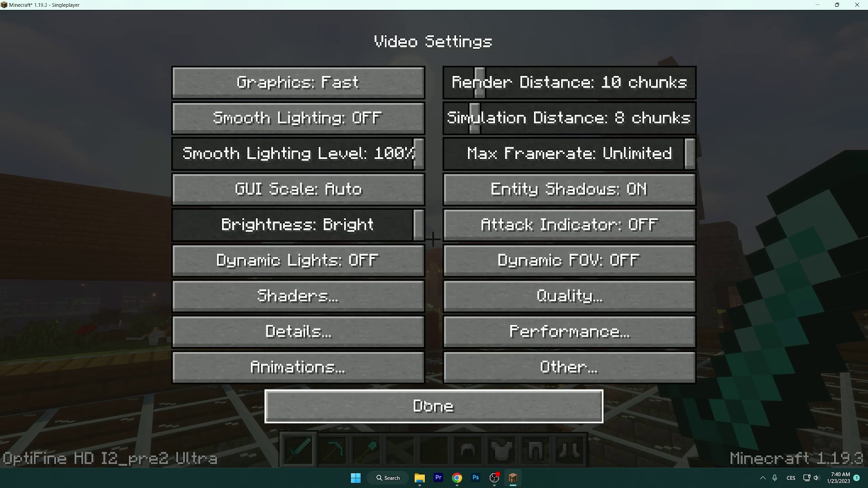
- In Detail Settings, set Clouds and Trees to Fast
{"action": "left_click", "coordinate": [284, 332]}
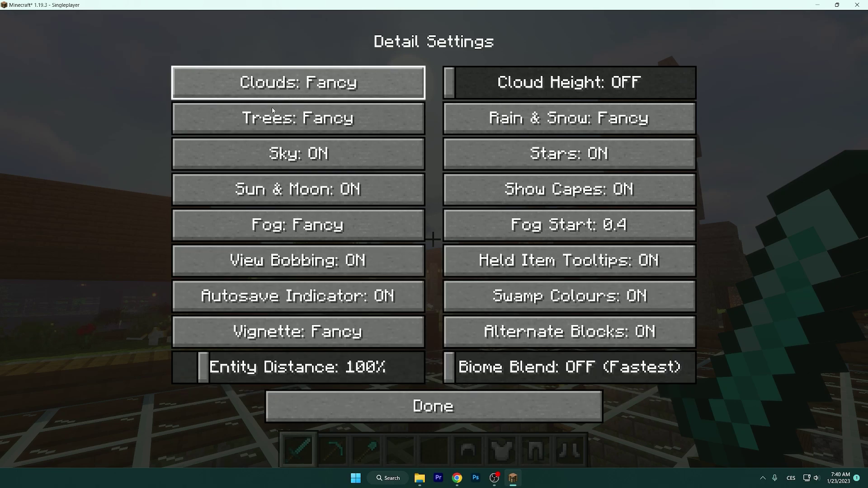
{"action": "left_click", "coordinate": [370, 85]}
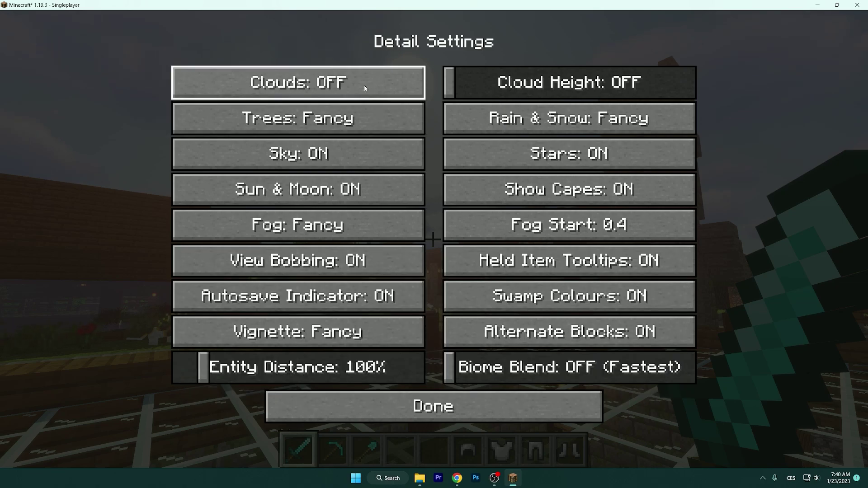
{"action": "left_click", "coordinate": [362, 88]}
{"action": "left_click", "coordinate": [359, 92]}
{"action": "left_click", "coordinate": [330, 117]}
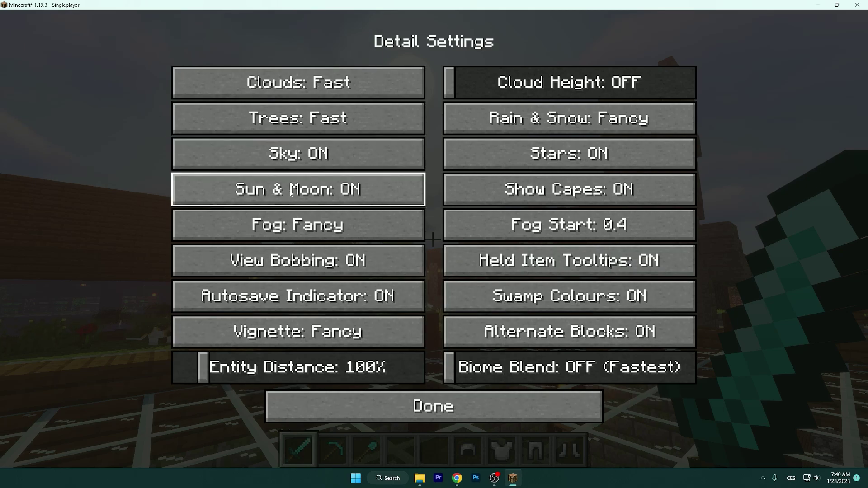
- Turn Fog and Rain & Snow off, set Vignette to Fast, and lower Biome Blend
{"action": "left_click", "coordinate": [296, 229]}
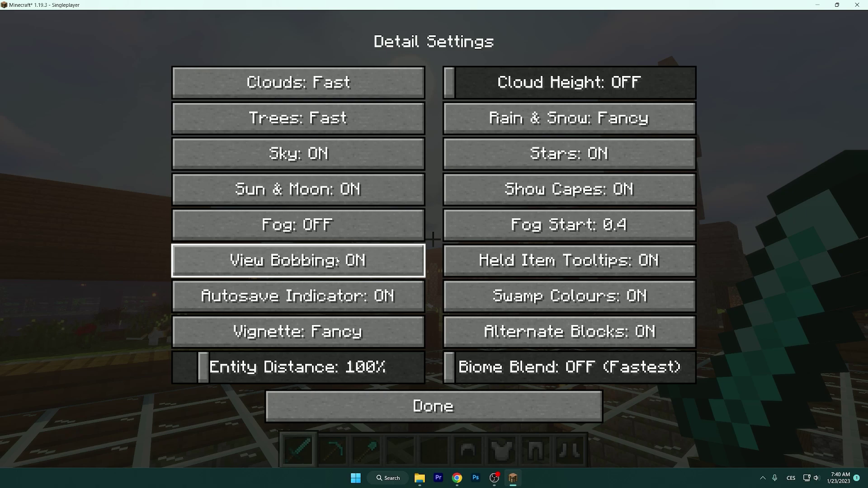
{"action": "left_click", "coordinate": [324, 348]}
{"action": "left_click", "coordinate": [324, 348]}
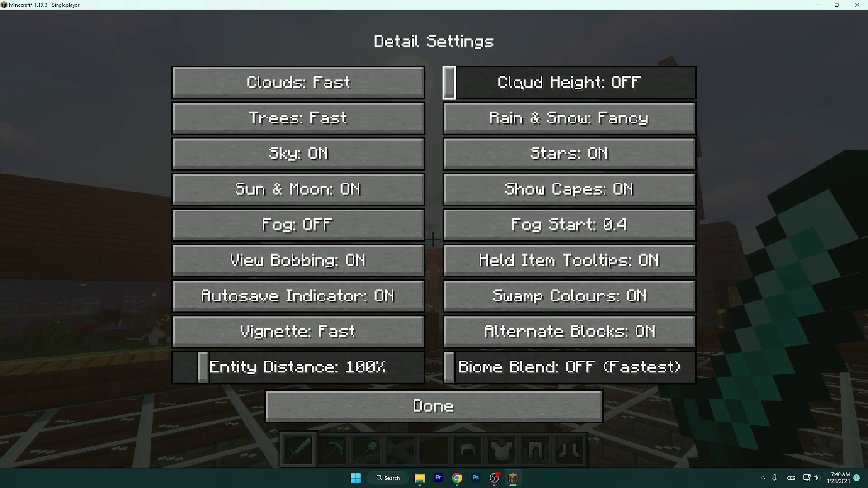
{"action": "left_click", "coordinate": [550, 118]}
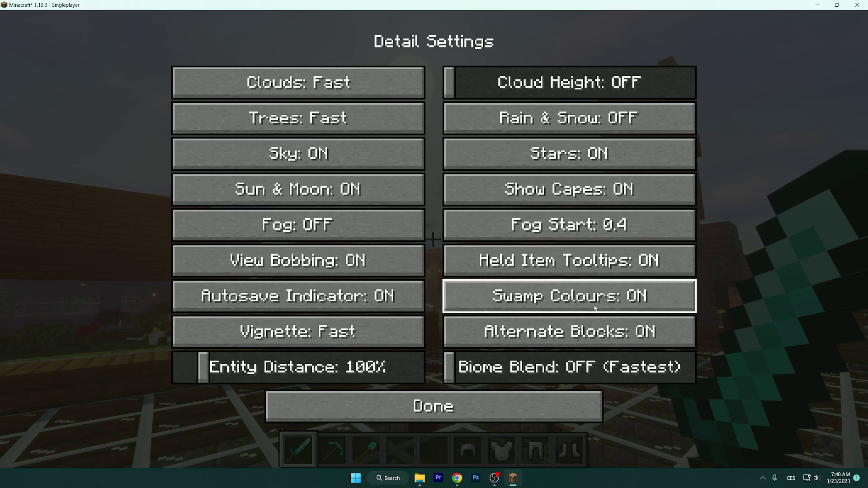
{"action": "mouse_move", "coordinate": [450, 373]}
{"action": "left_mouse_down"}
{"action": "mouse_move", "coordinate": [494, 370]}
{"action": "mouse_move", "coordinate": [438, 373]}
{"action": "left_mouse_up"}
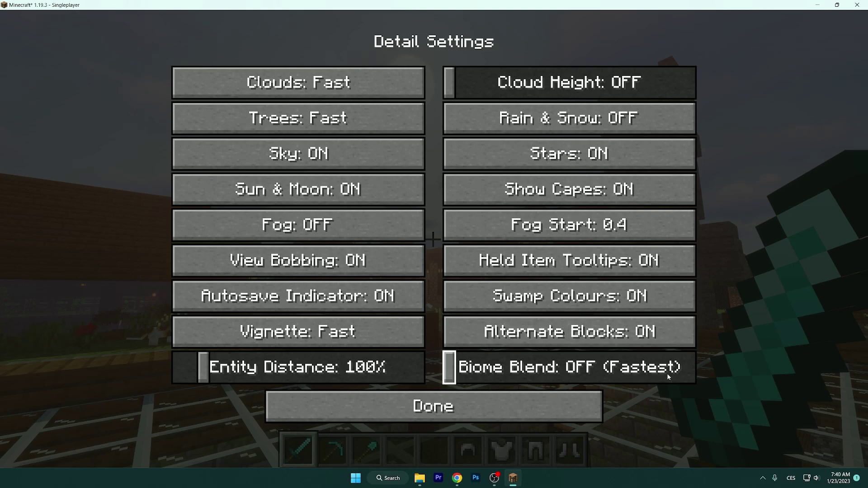
{"action": "left_click", "coordinate": [496, 410]}
- Set Particles to Decreased in Animation Settings and return to Video Settings
{"action": "left_click", "coordinate": [299, 367]}
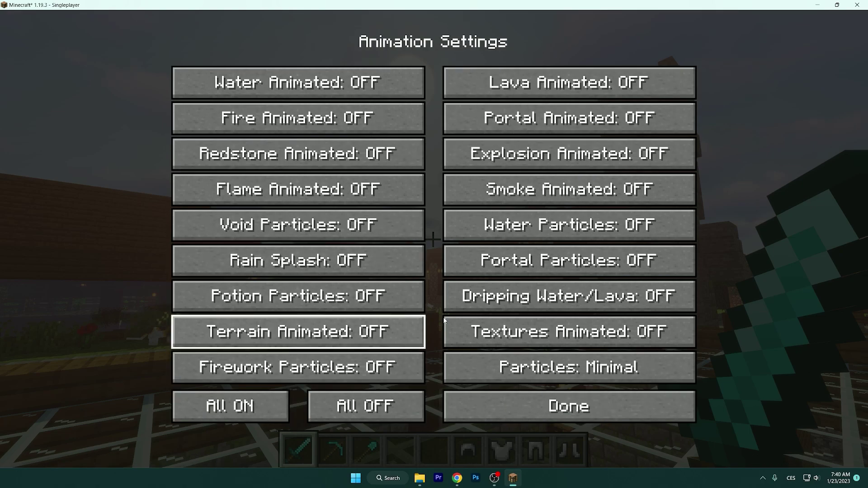
{"action": "left_click", "coordinate": [508, 370]}
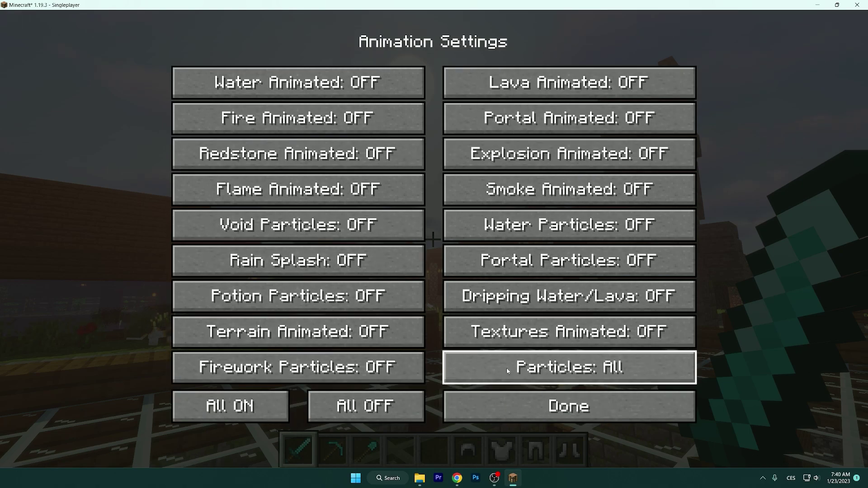
{"action": "left_click", "coordinate": [508, 371]}
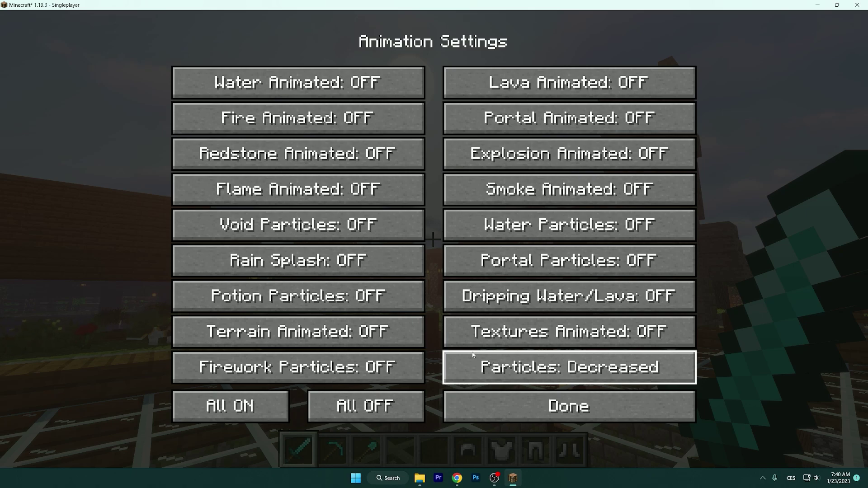
{"action": "left_click", "coordinate": [339, 414]}
{"action": "left_click", "coordinate": [593, 369]}
{"action": "left_click", "coordinate": [595, 370]}
{"action": "left_click", "coordinate": [606, 398]}
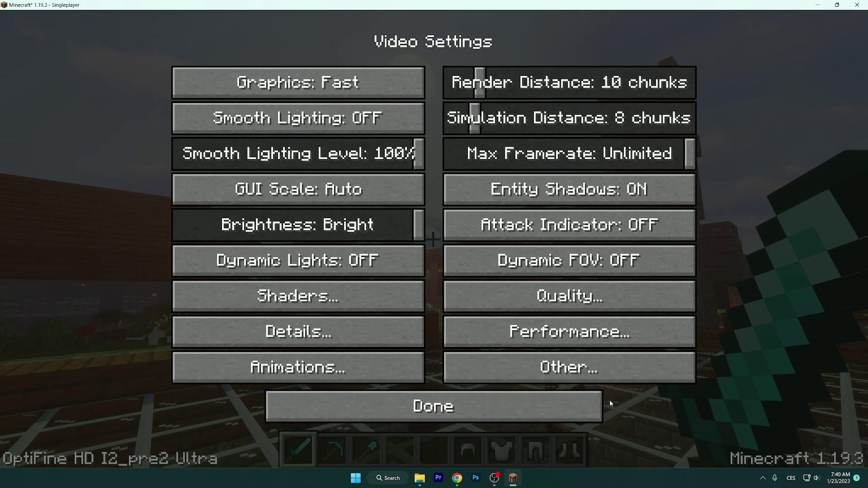
- Check the Sildur's Vibrant Shaders v1.50 Extreme-VL shader options, then return to the Shaders screen
{"action": "left_click", "coordinate": [272, 294]}
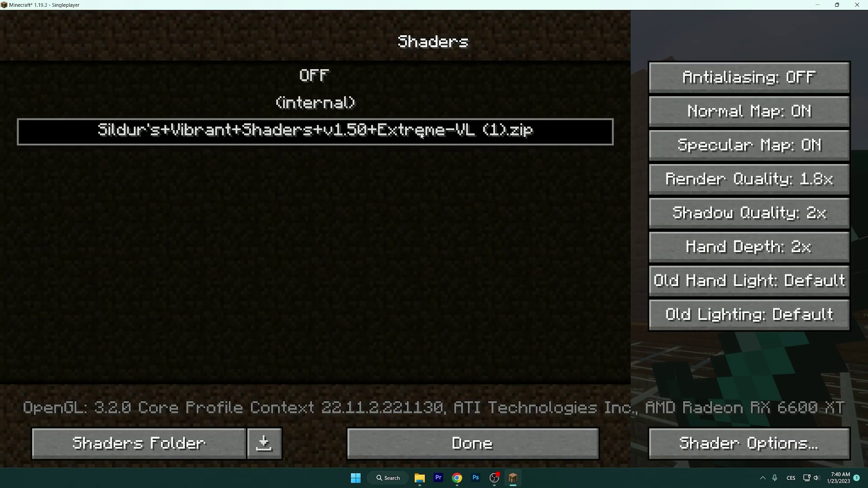
{"action": "left_click", "coordinate": [735, 454]}
{"action": "left_click", "coordinate": [534, 407]}
- Close all menus, resume play and walk toward the hobbit hole
{"action": "left_click", "coordinate": [425, 441]}
{"action": "left_click", "coordinate": [427, 405]}
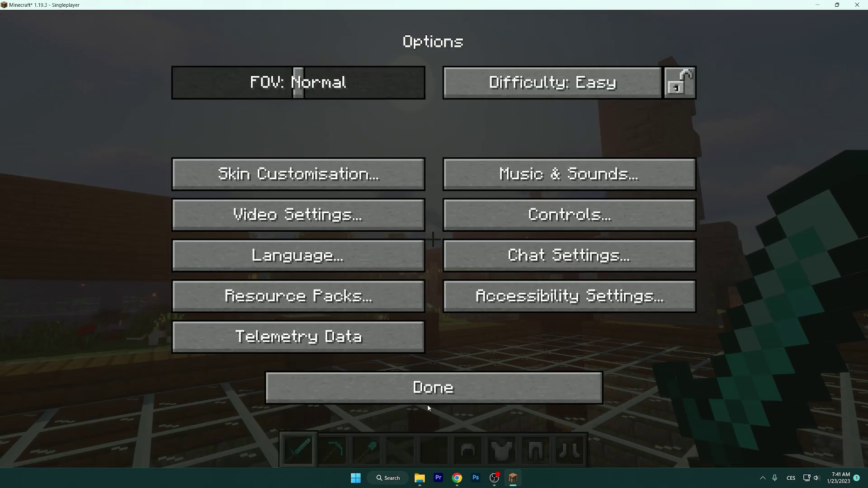
{"action": "left_click", "coordinate": [382, 395]}
{"action": "left_click", "coordinate": [448, 144]}
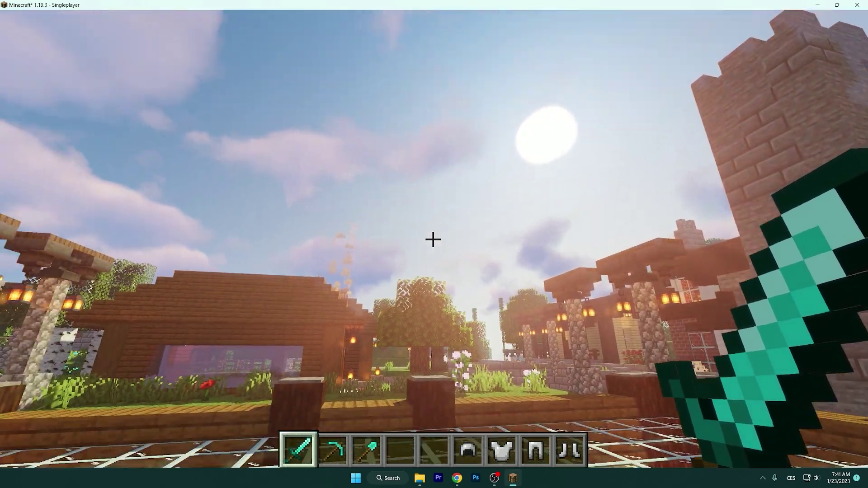
{"action": "key", "text": "w"}
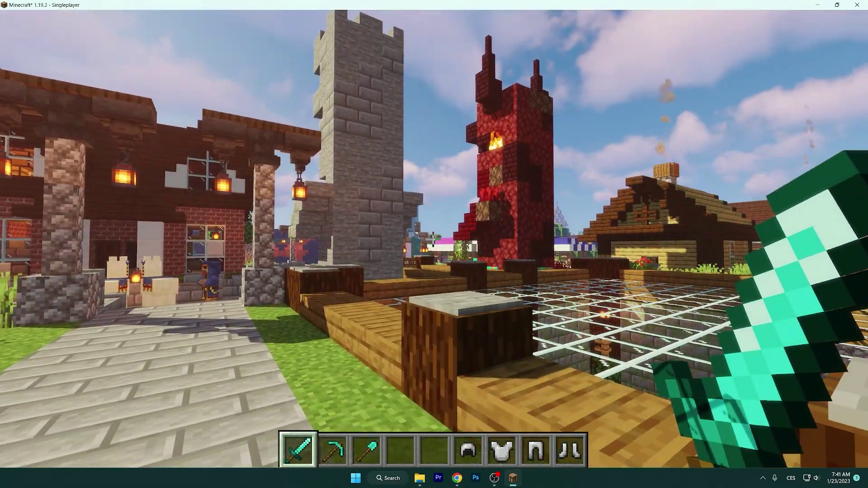
- Pause the game and reopen Options > Video Settings
{"action": "key", "text": "Escape"}
{"action": "left_click", "coordinate": [344, 275]}
{"action": "left_click", "coordinate": [319, 222]}
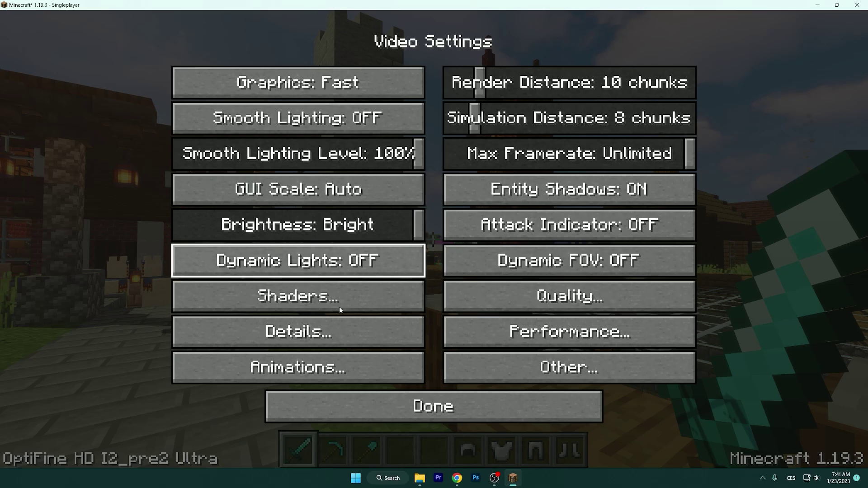
- Close the menus, resume play and walk past the nether-brick tower onto the glass floor
{"action": "left_click", "coordinate": [391, 401]}
{"action": "left_click", "coordinate": [391, 400]}
{"action": "key", "text": "Escape"}
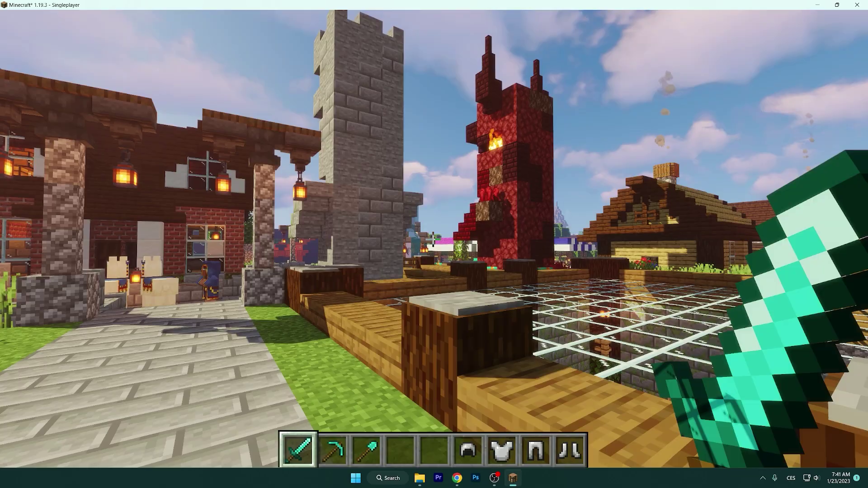
{"action": "key", "text": "w"}
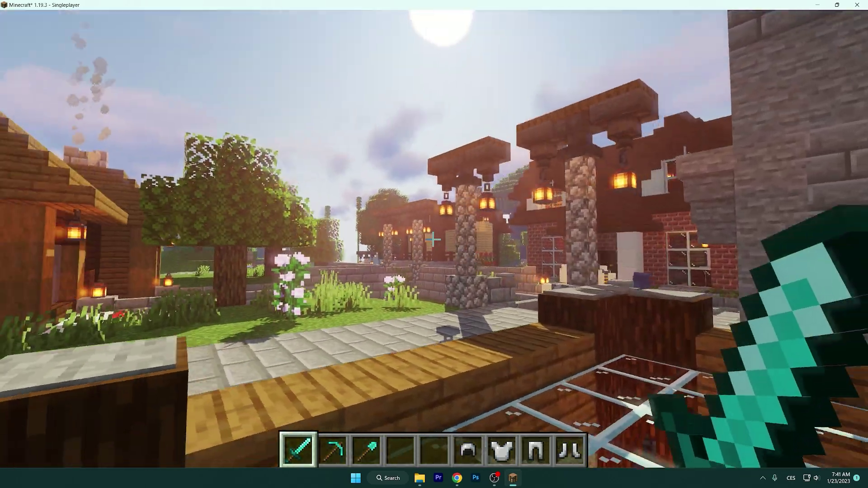
{"action": "key", "text": "w"}
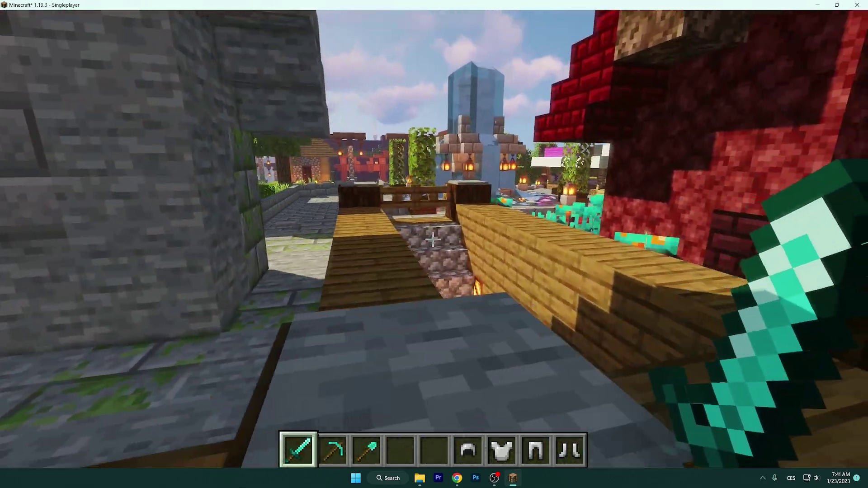
{"action": "key", "text": "w"}
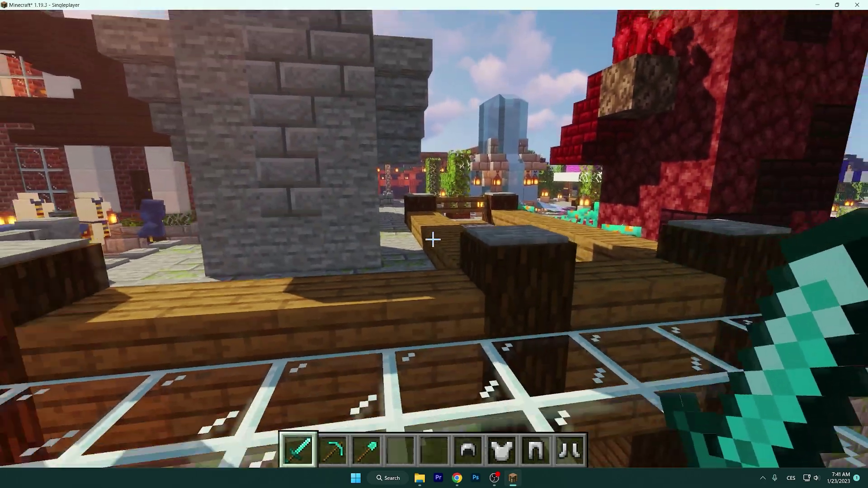
{"action": "key", "text": "w"}
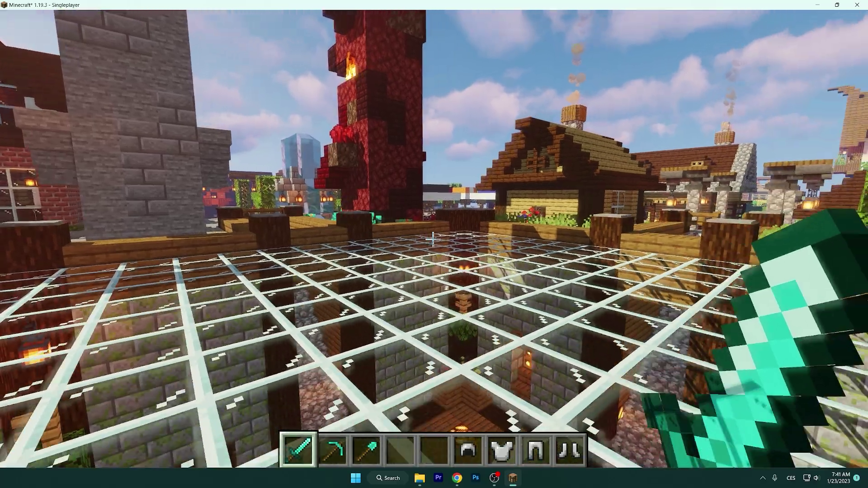